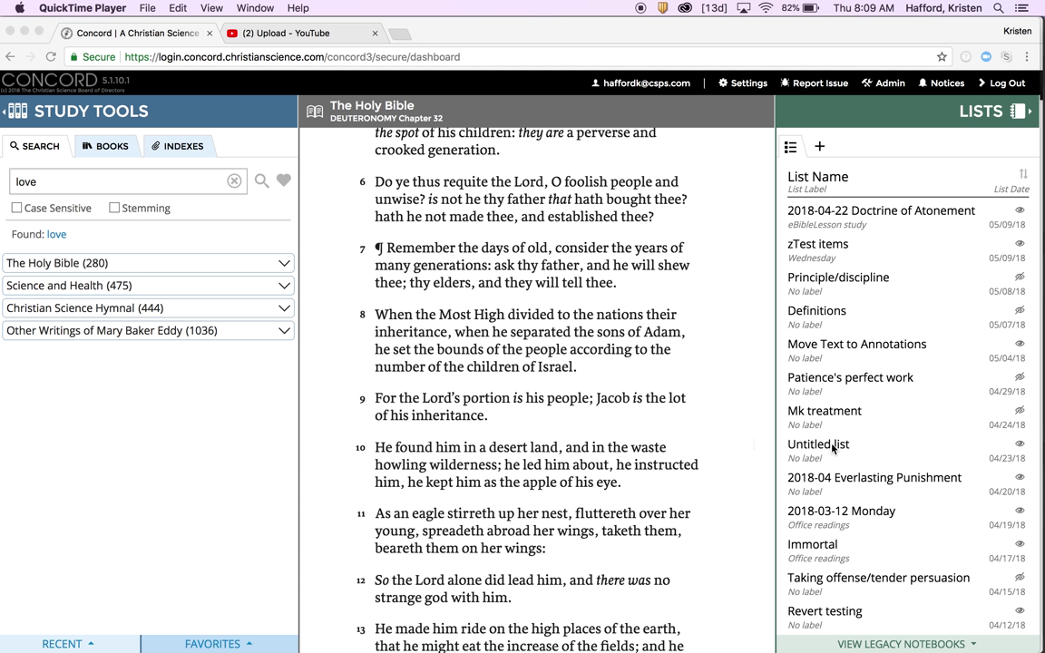
Step: Upload Love.html from Documents > Concord Documents as a legacy notebook
left_click(889, 645)
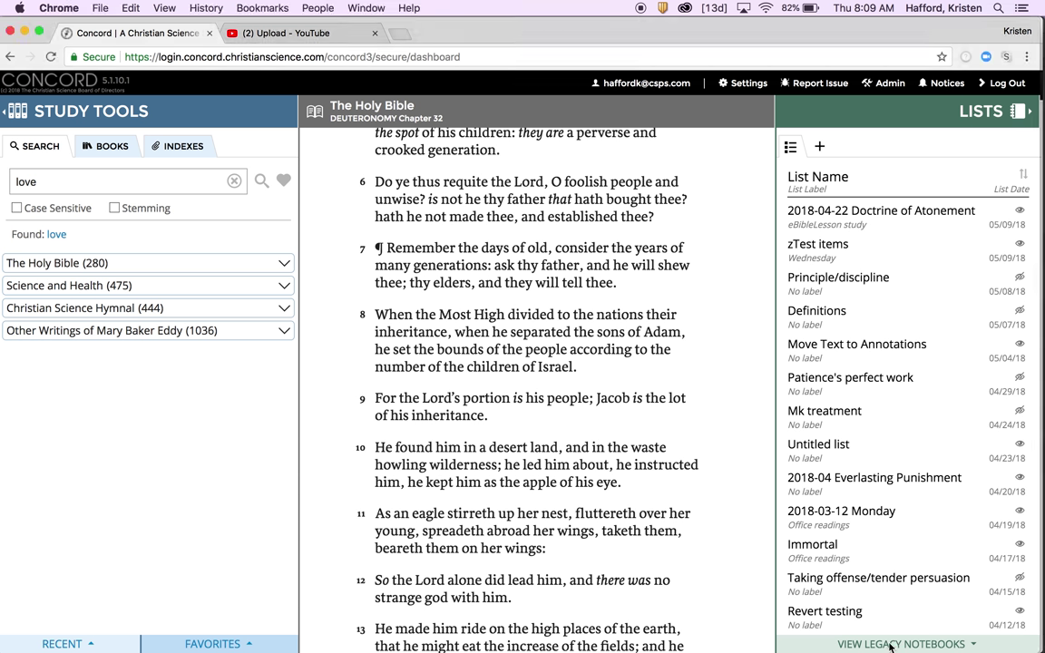
left_click(889, 645)
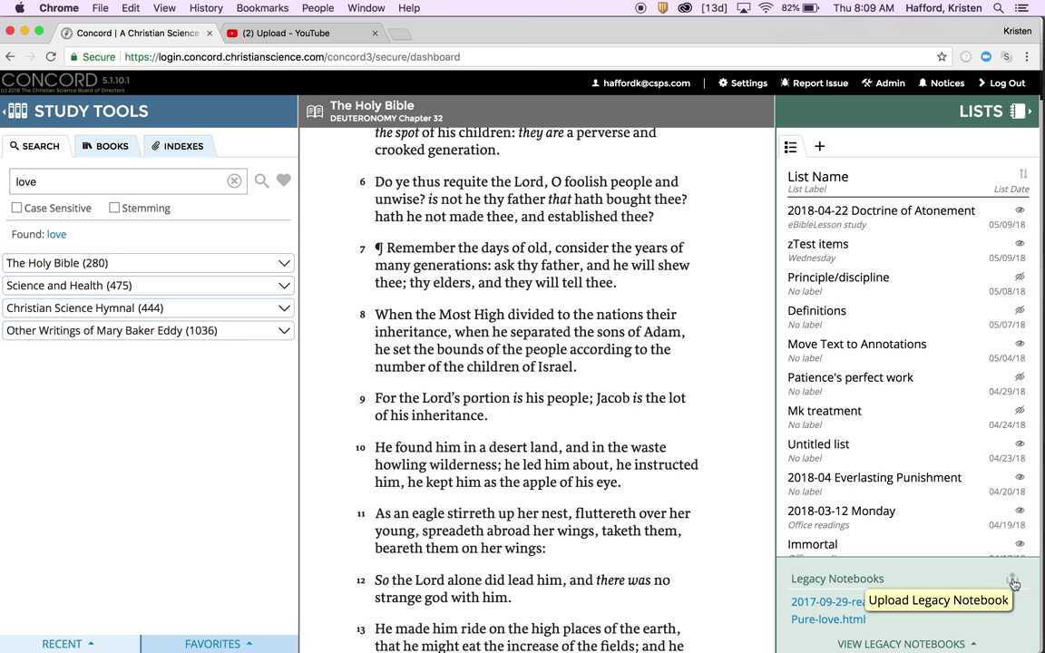
left_click(1013, 583)
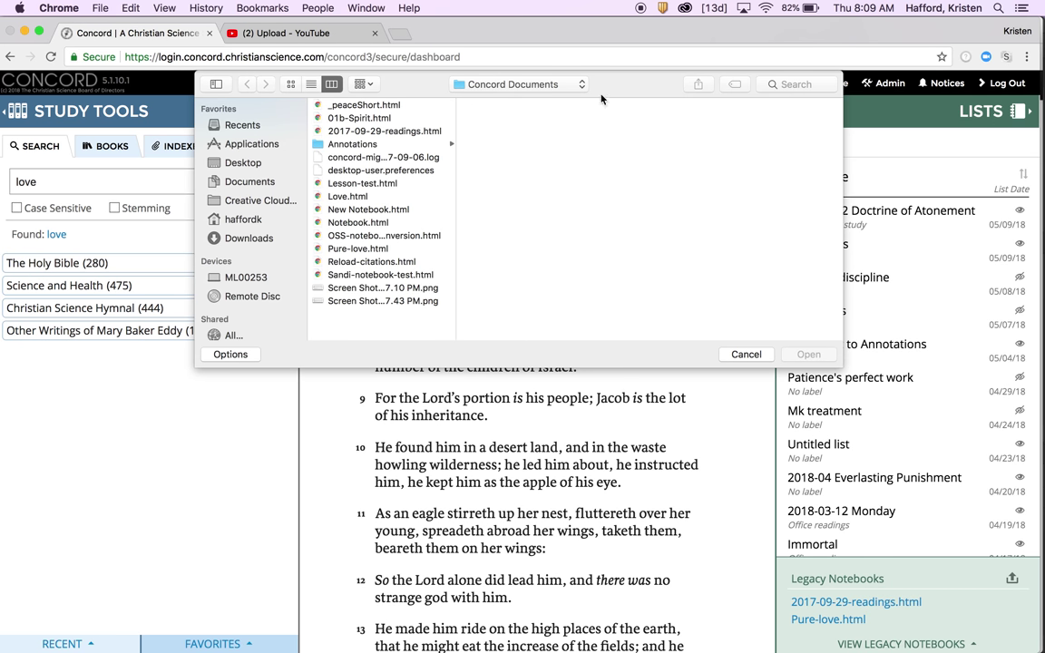
left_click(252, 180)
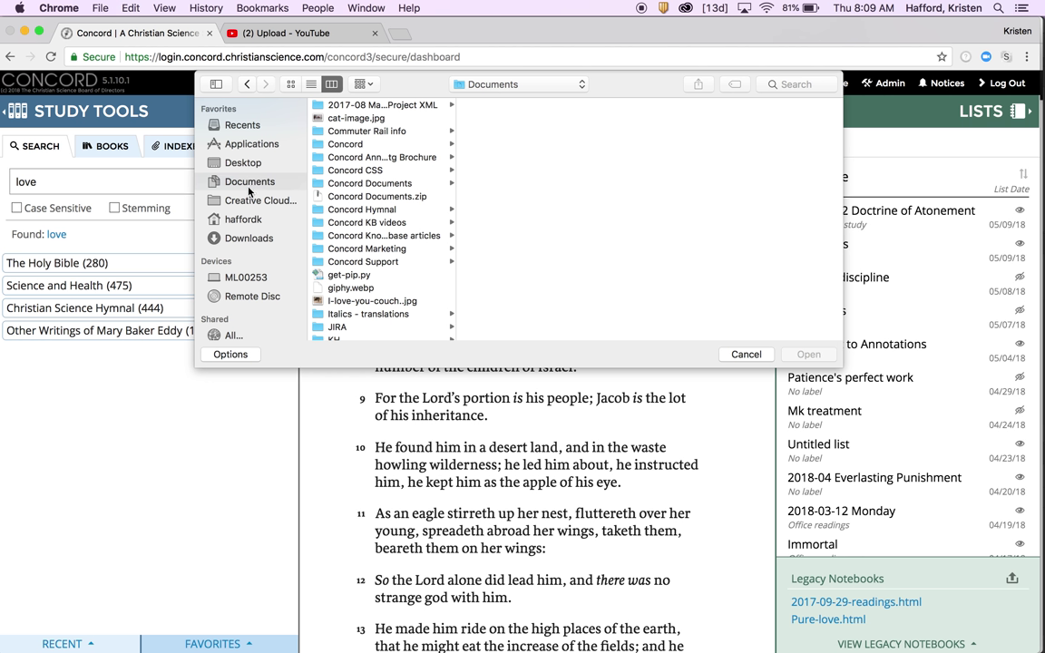
left_click(360, 185)
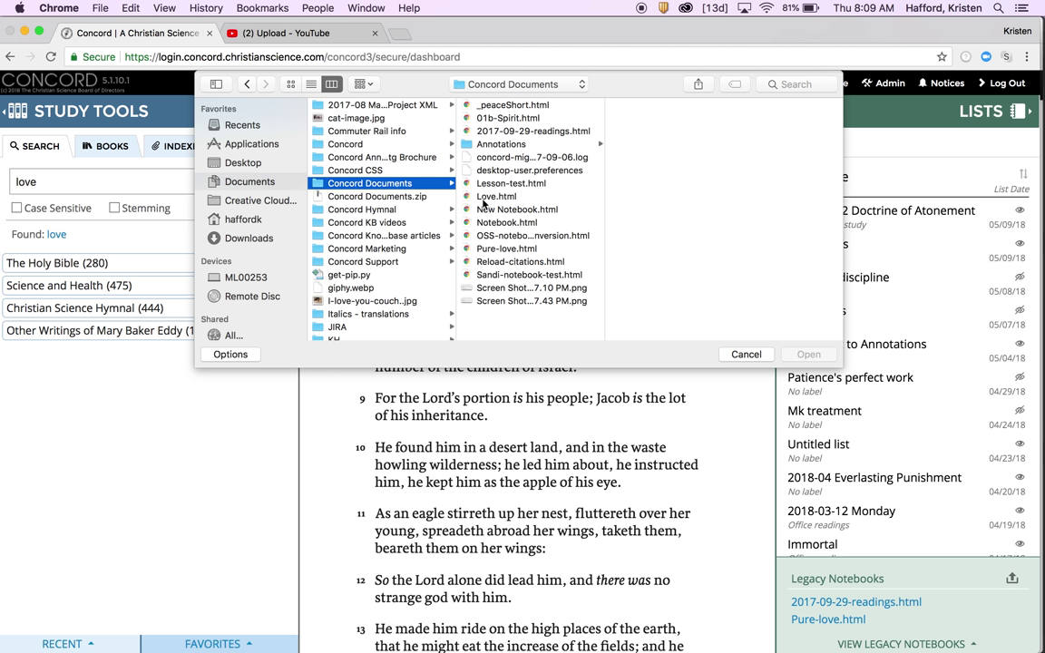
left_click(483, 202)
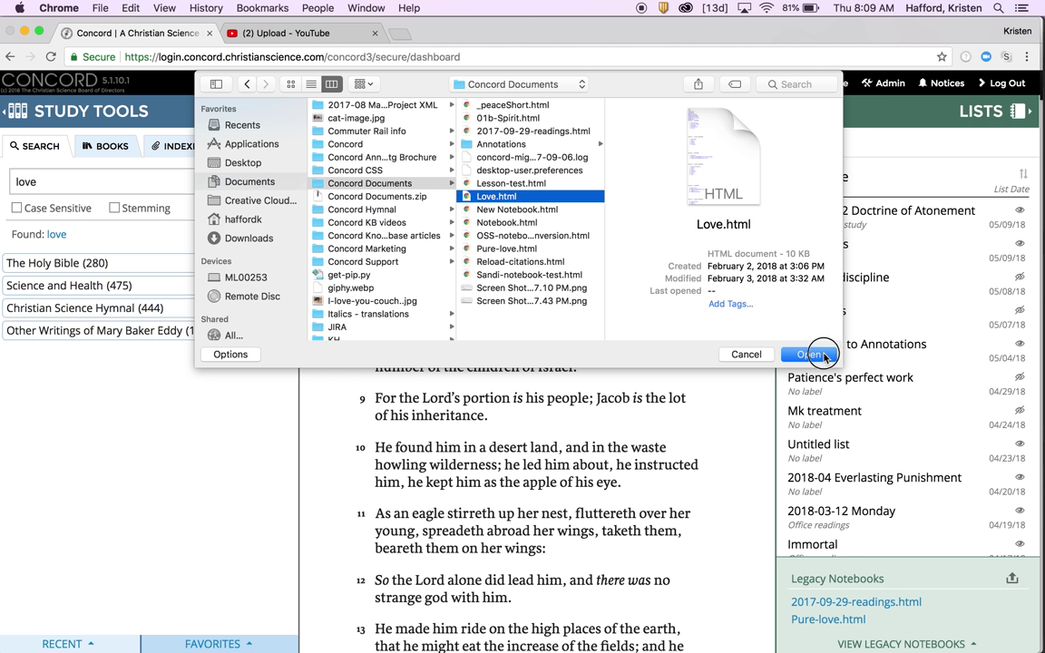
left_click(811, 354)
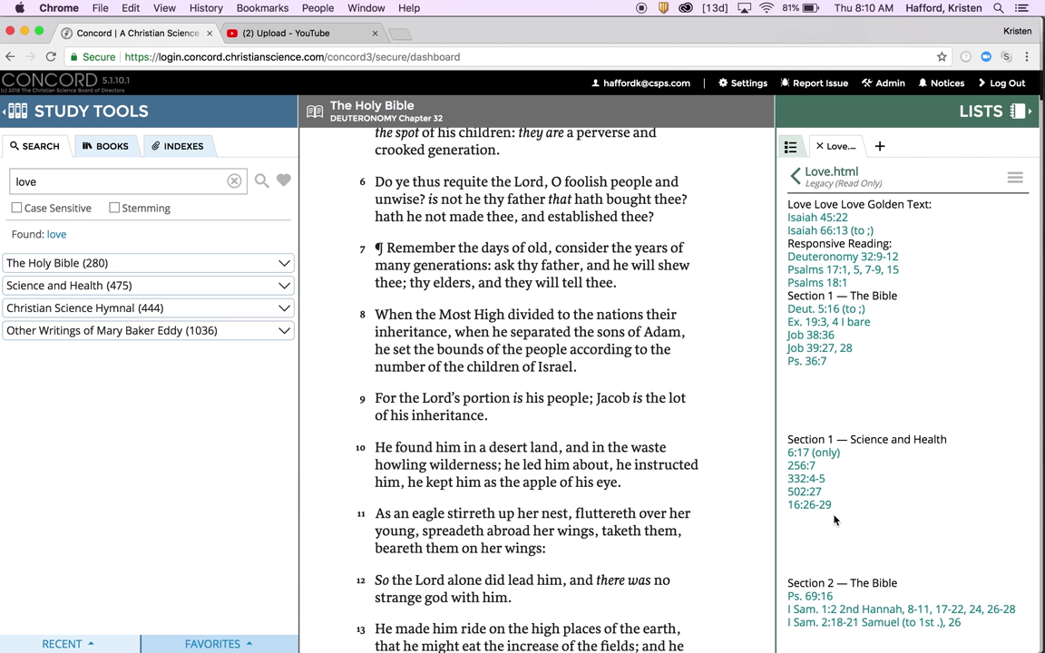
Step: Choose Convert to List from the Love.html notebook's menu
left_click(1015, 181)
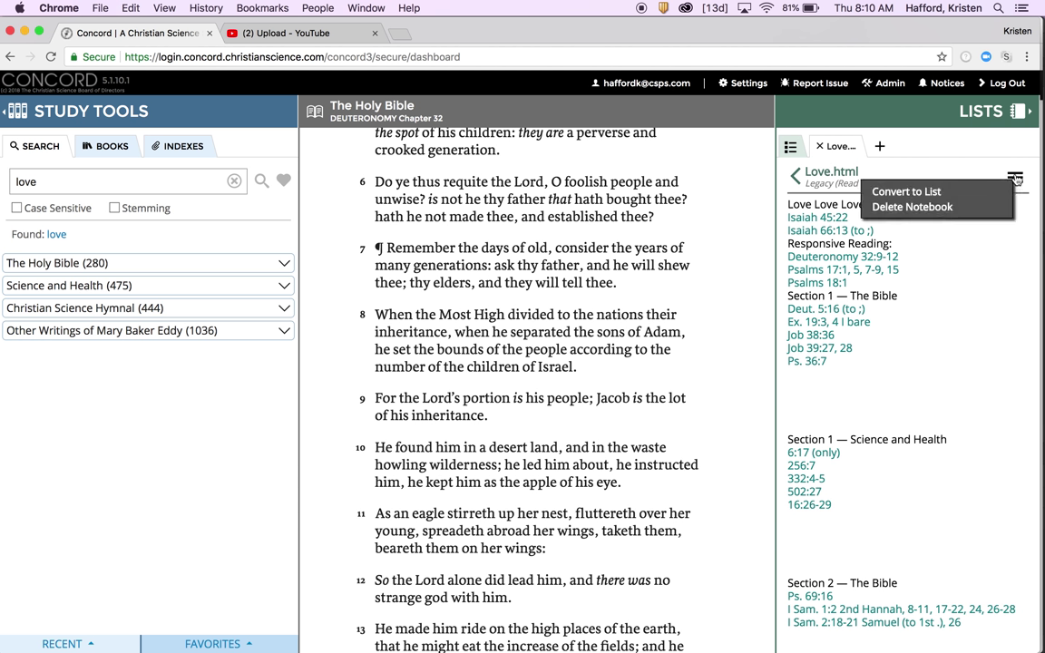
left_click(900, 200)
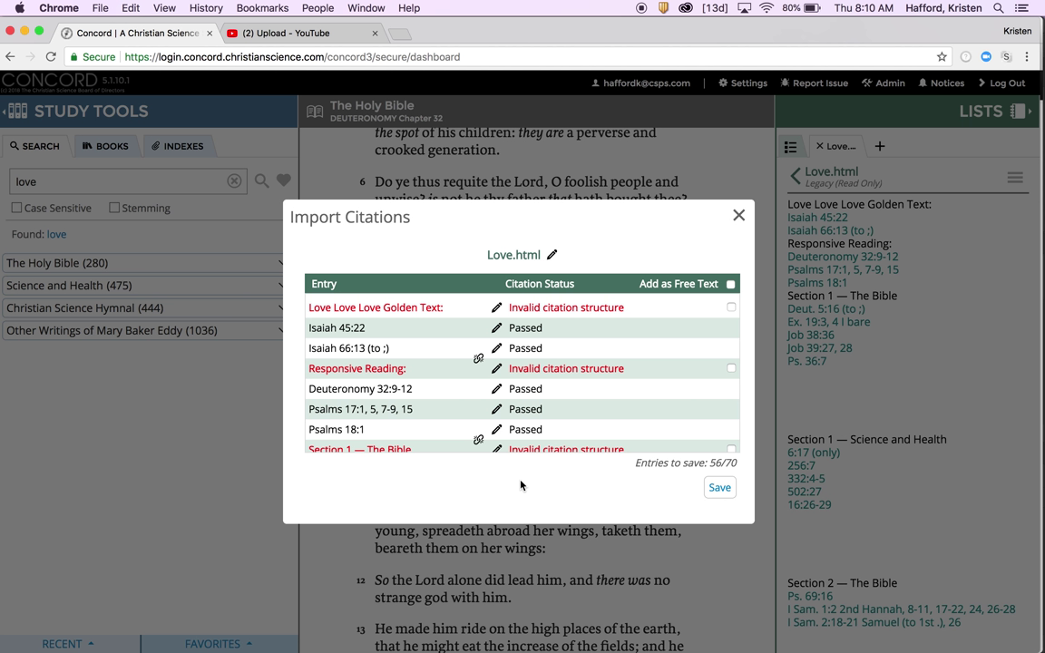
Step: Change the imported list's name from 'Love.html' to 'Love'
left_click(553, 258)
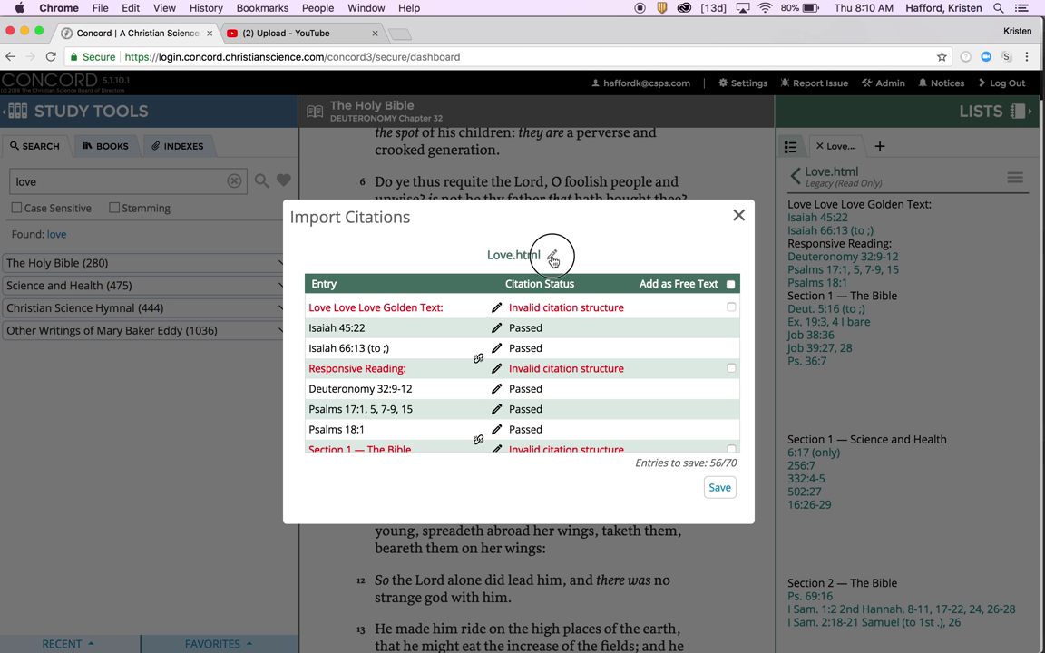
key("BackSpace")
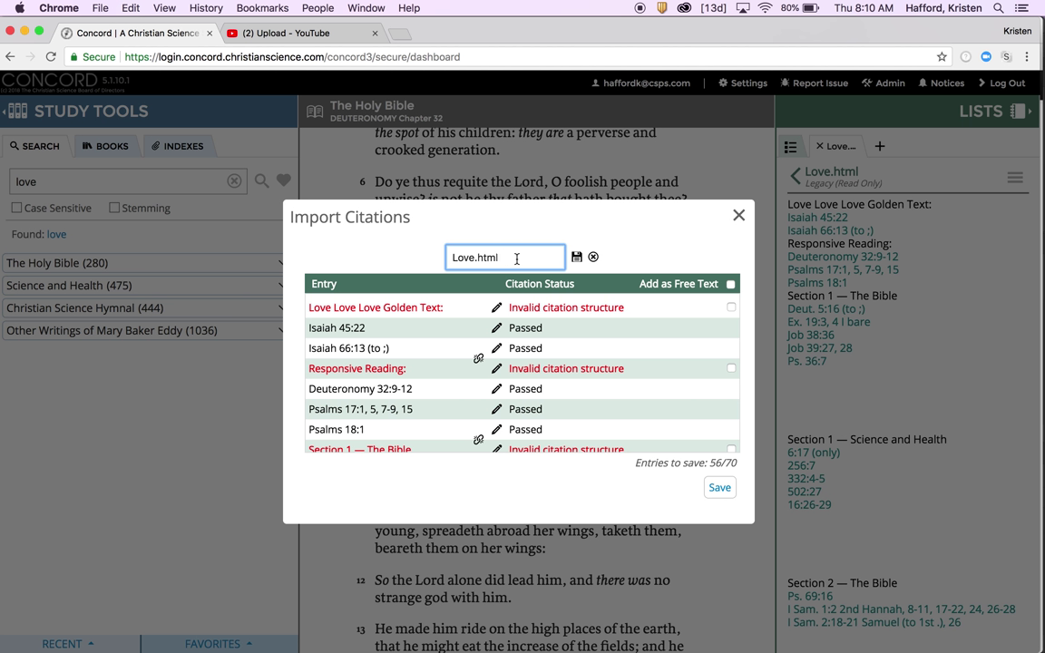
key("BackSpace")
key("BackSpace")
key("BackSpace")
key("BackSpace")
left_click(577, 257)
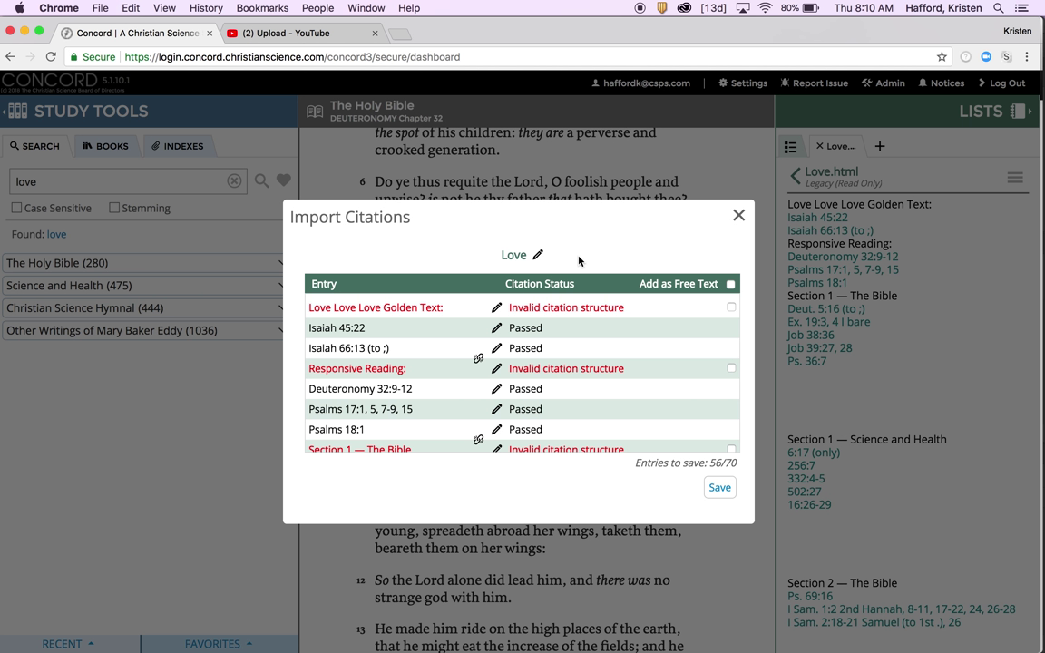
left_click(497, 311)
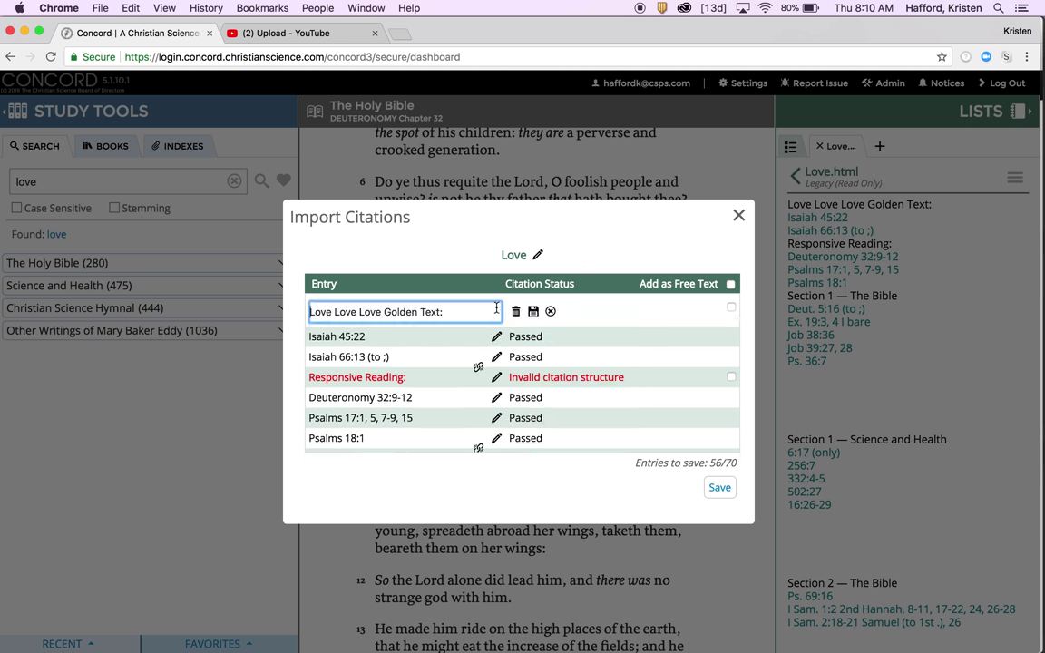
Step: Shorten the first entry from 'Love Love Love Golden Text:' to 'Love Golden Text:'
key("BackSpace")
key("BackSpace")
key("BackSpace")
key("BackSpace")
key("BackSpace")
key("BackSpace")
key("BackSpace")
key("BackSpace")
key("BackSpace")
key("BackSpace")
key("BackSpace")
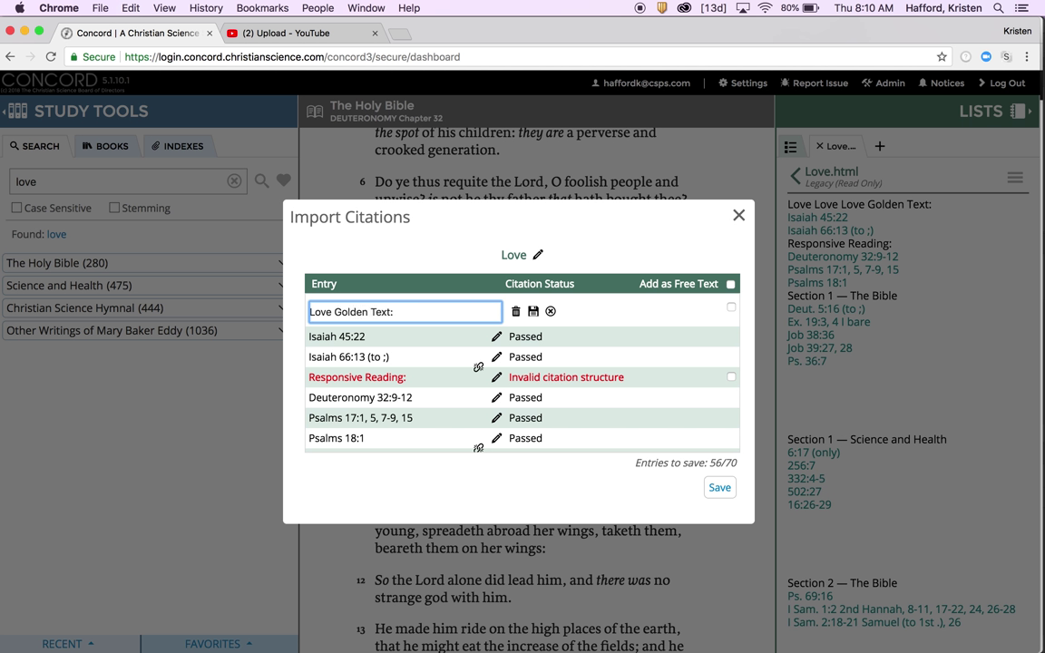
left_click(533, 312)
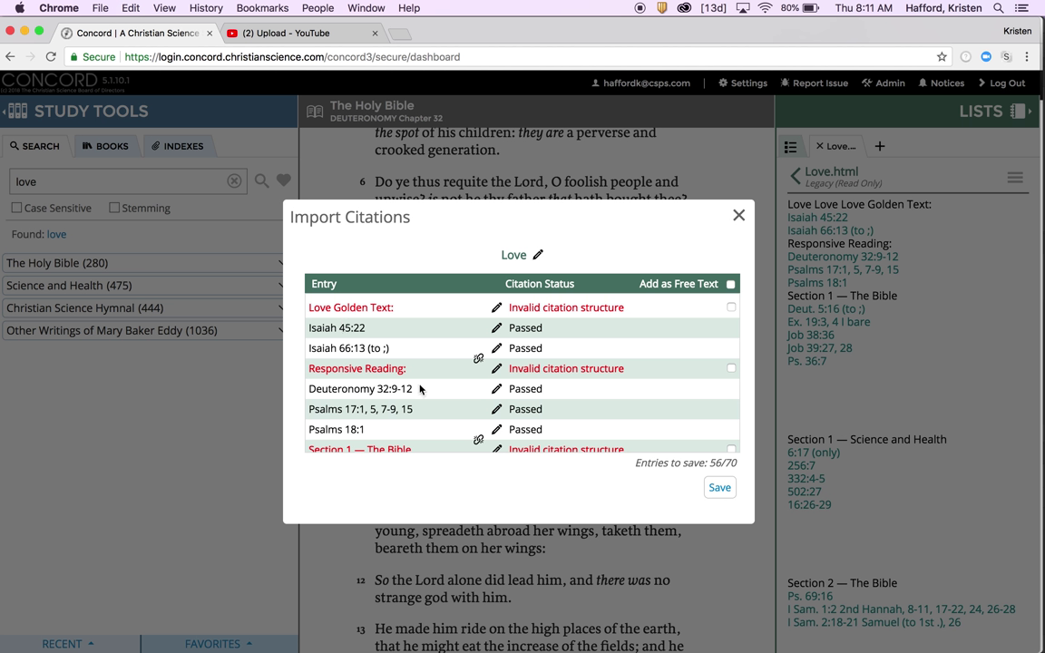
Step: Add all invalid heading entries as free text so 70 of 70 are ready
left_click(731, 285)
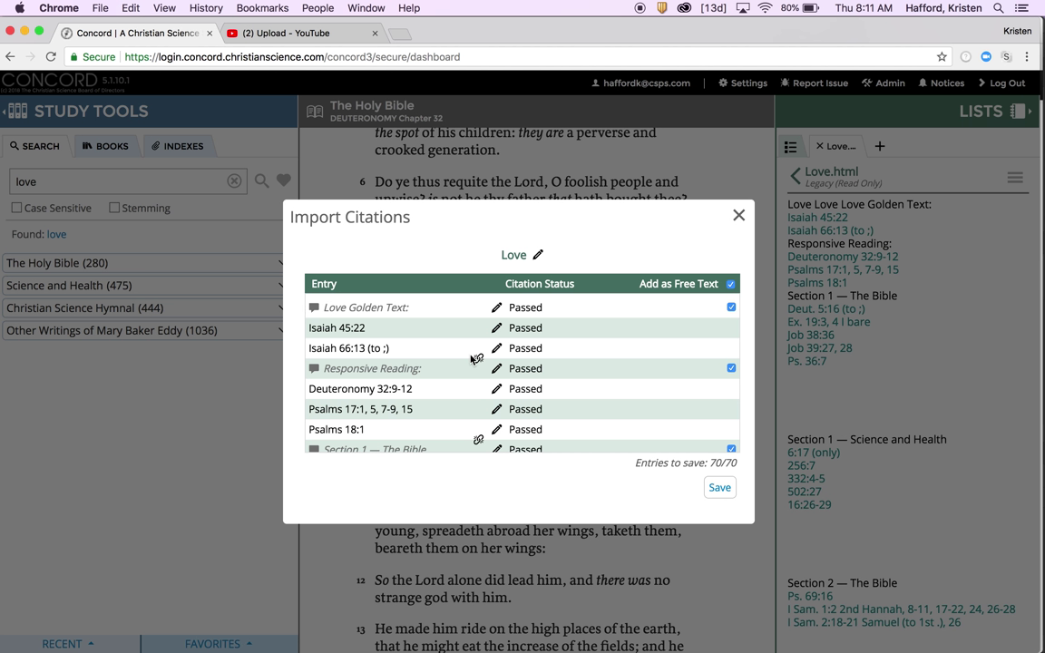
Step: Extend the Isaiah 45:22 citation to Isaiah 45:22-24
left_click(496, 328)
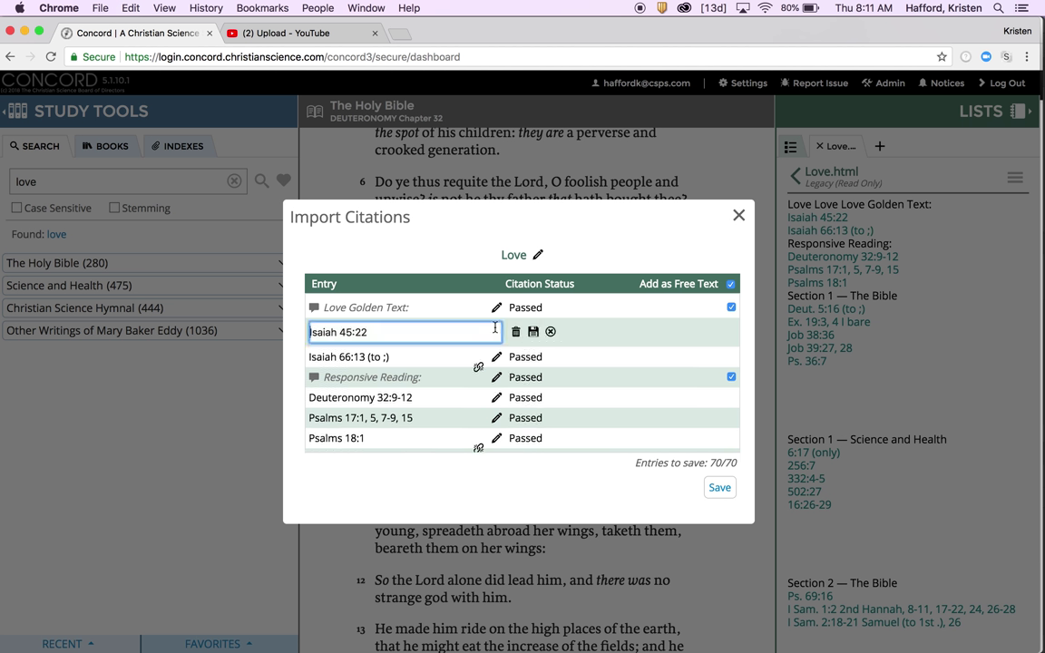
type("-24")
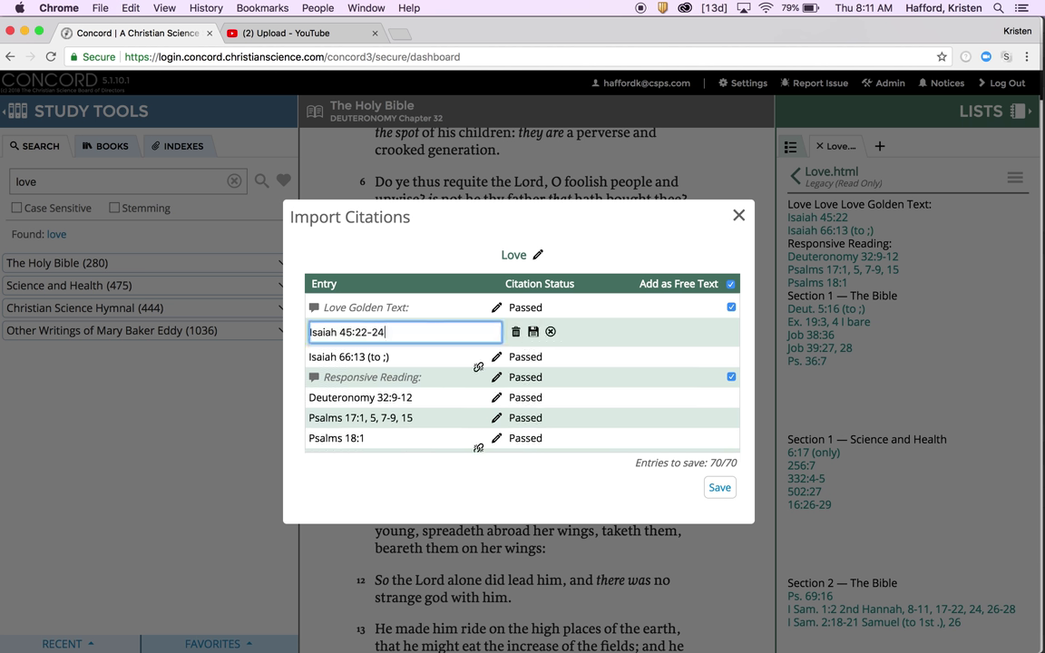
left_click(533, 332)
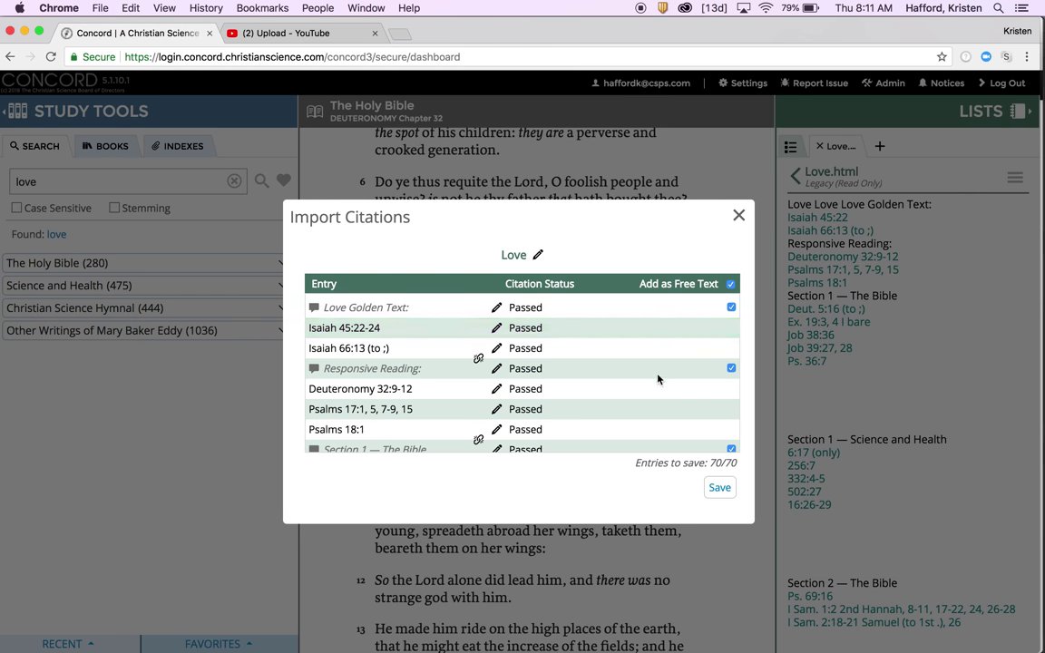
Step: Review the remaining imported entries and save them as a list
scroll(659, 377, "down", 5)
scroll(659, 377, "down", 5)
scroll(659, 379, "down", 10)
scroll(659, 379, "down", 5)
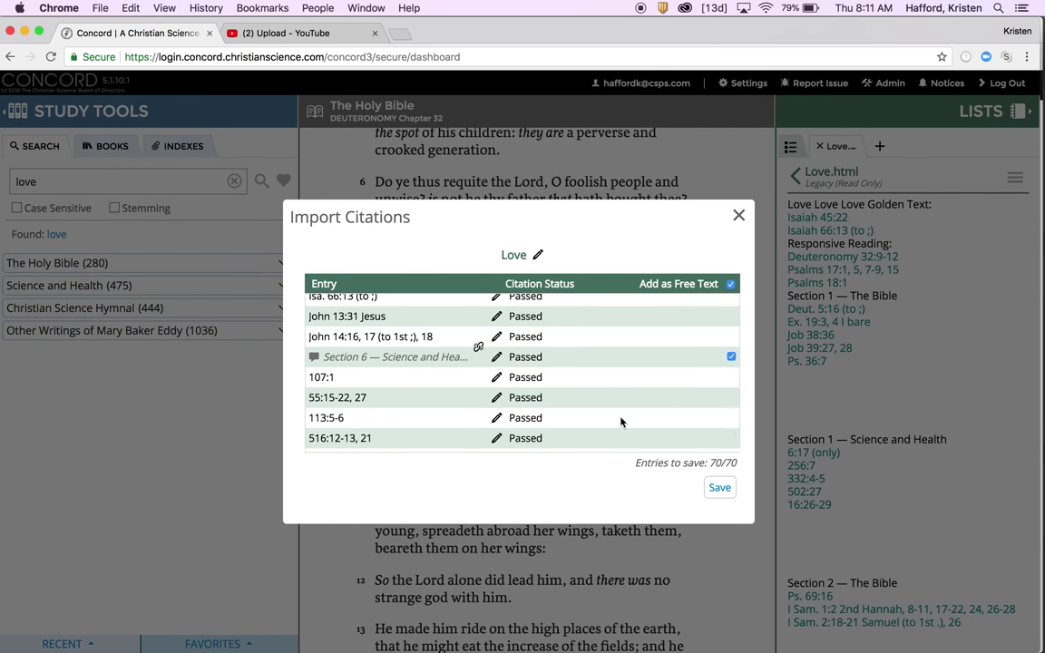
scroll(620, 418, "up", 1)
scroll(620, 419, "up", 5)
scroll(620, 418, "up", 5)
scroll(620, 420, "up", 5)
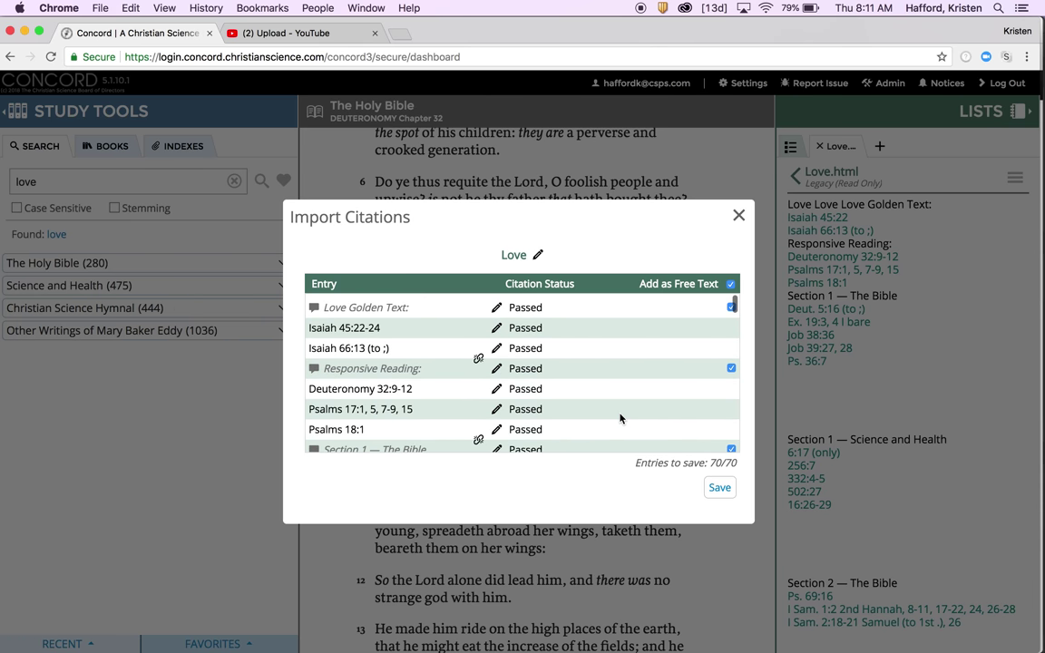
left_click(720, 490)
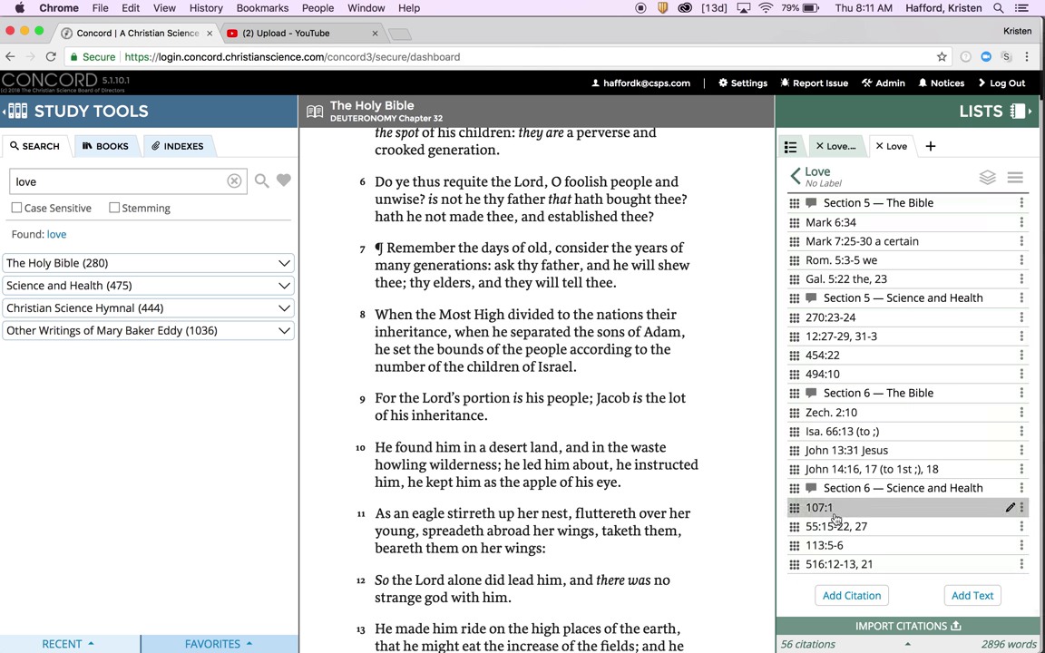
mouse_move(791, 146)
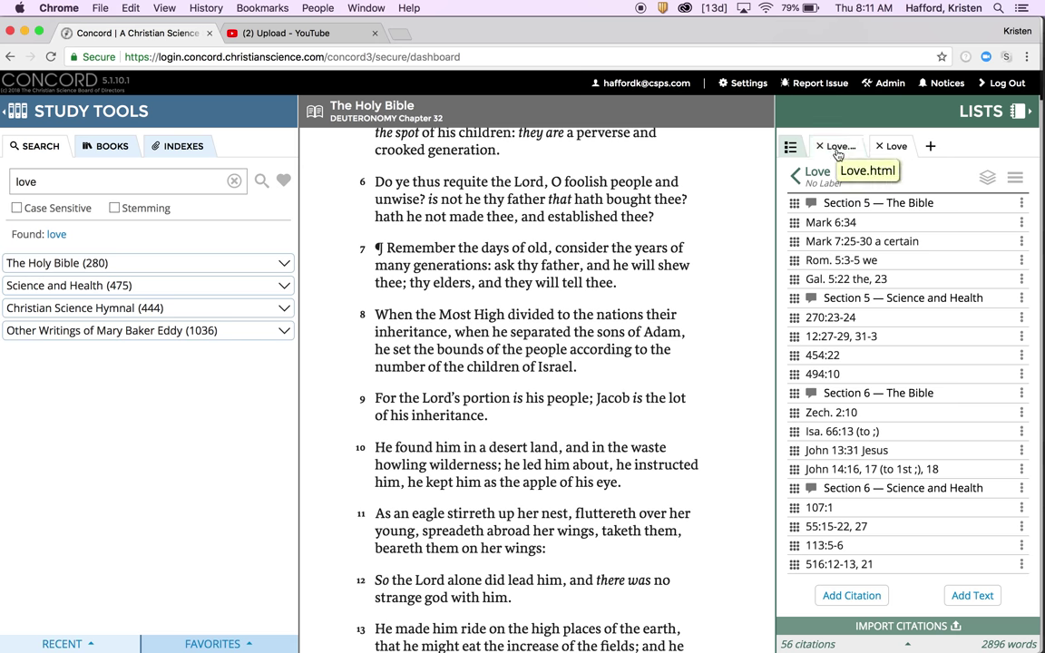
Step: Return to all lists, where Love now tops the collection, and show the legacy notebooks
left_click(791, 150)
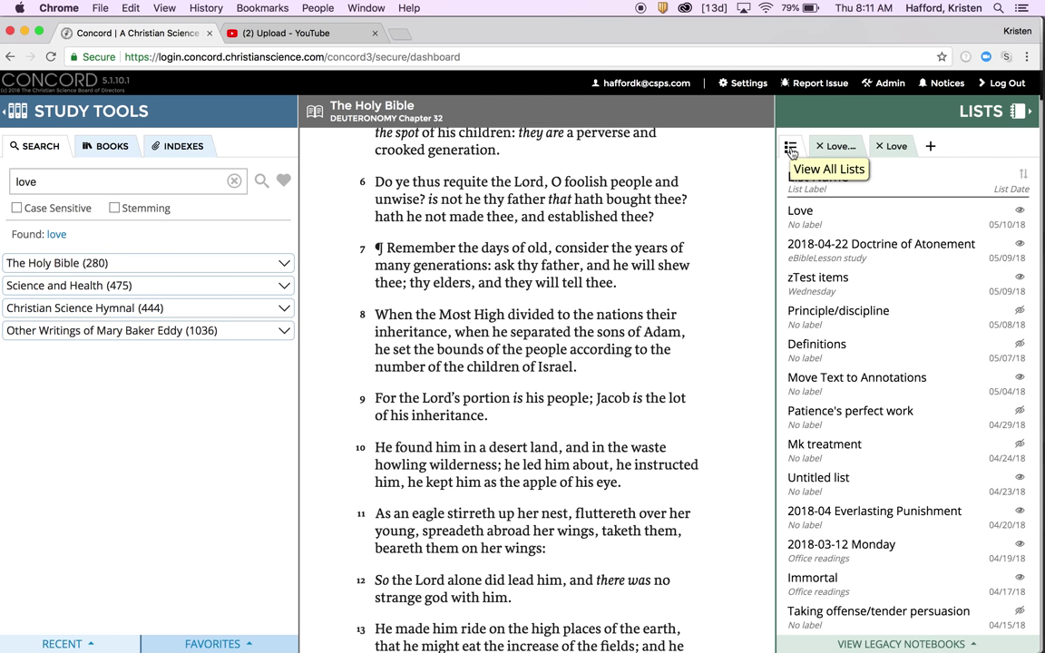
left_click(906, 645)
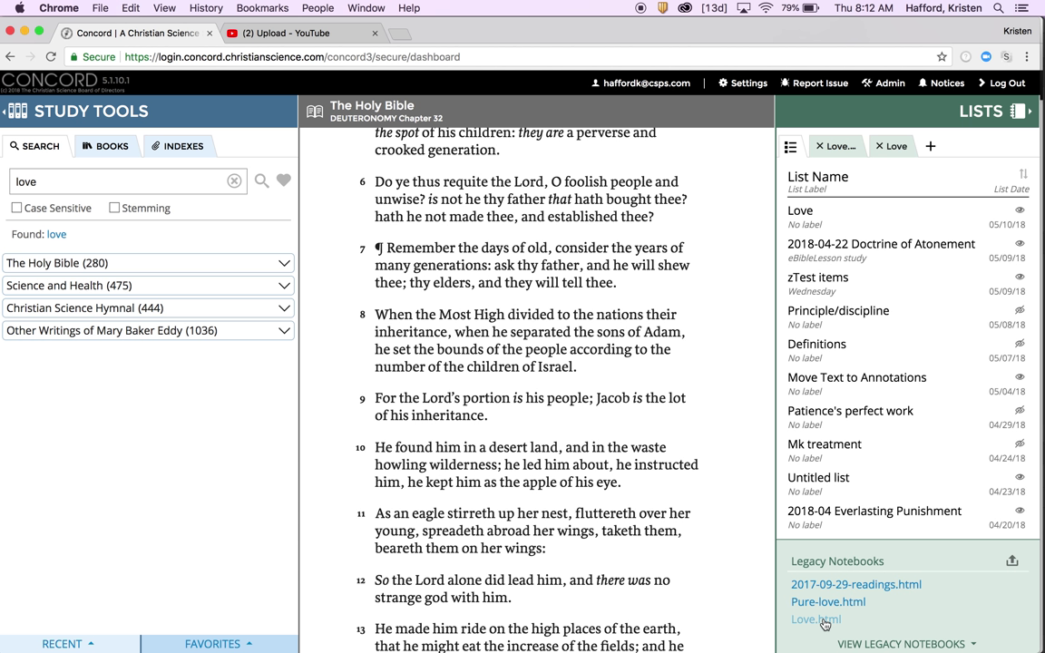
Step: Delete the Love.html legacy notebook through its actions menu
left_click(824, 623)
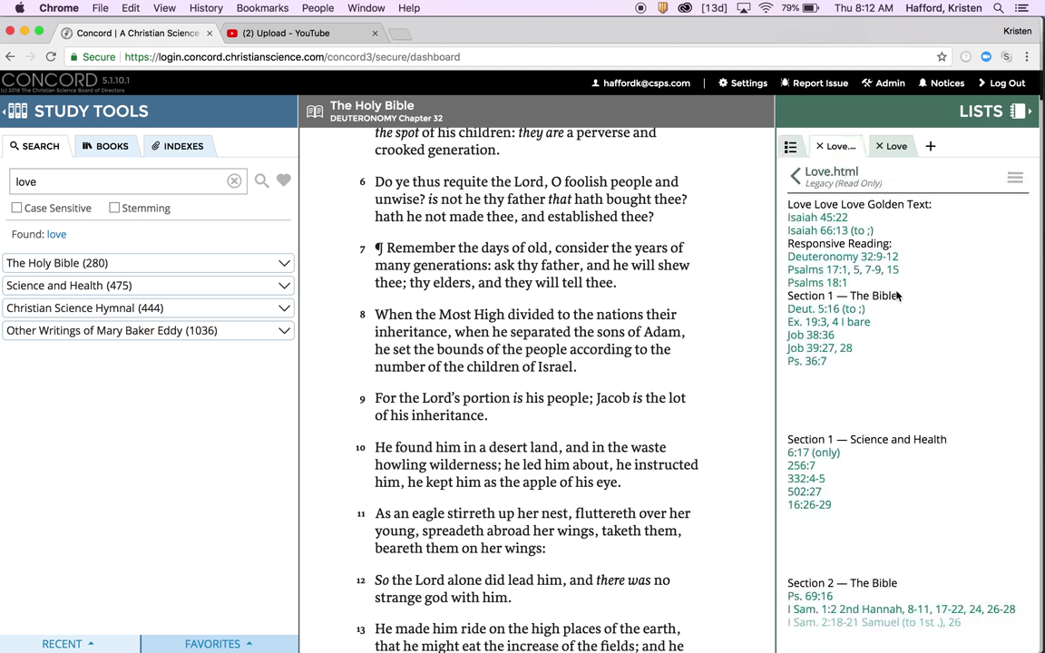
left_click(1017, 179)
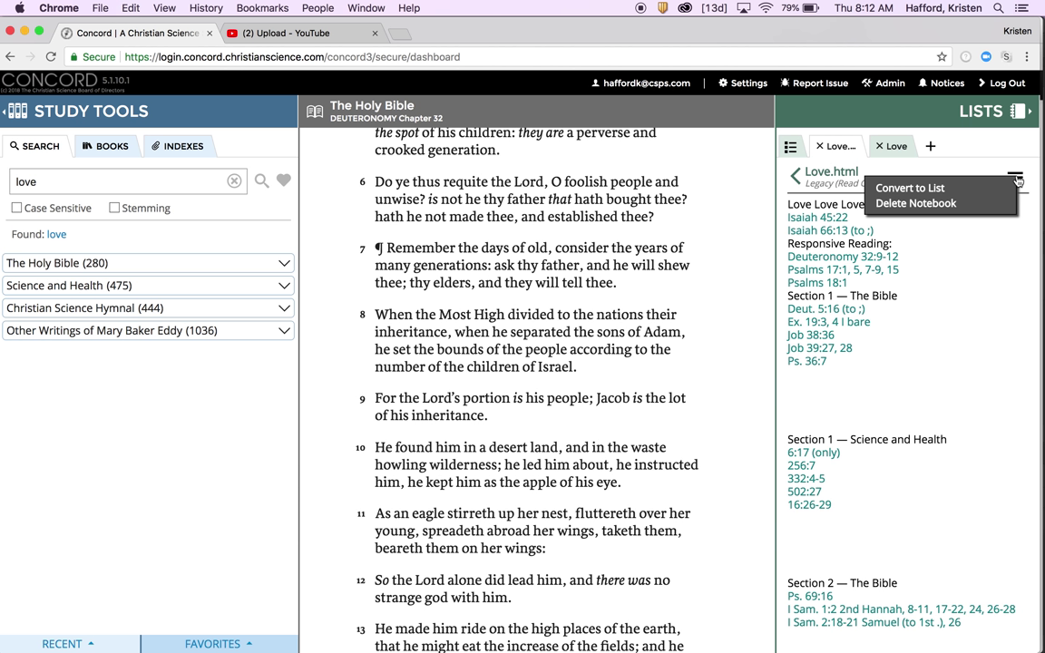
left_click(851, 192)
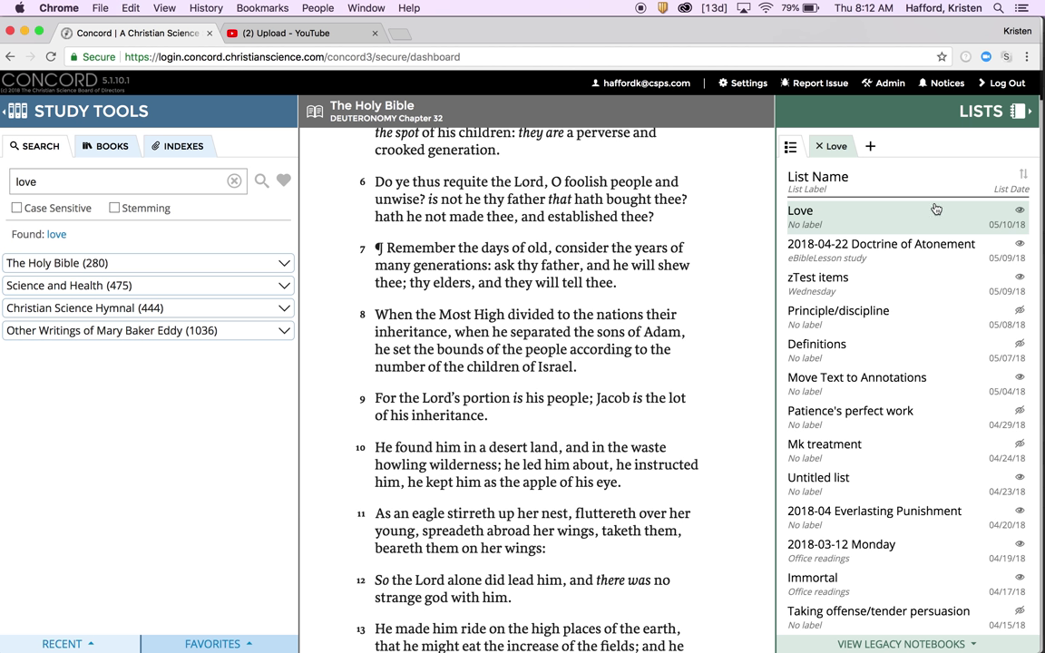
Step: Open the Love list showing its section headings and 56 citations
left_click(835, 147)
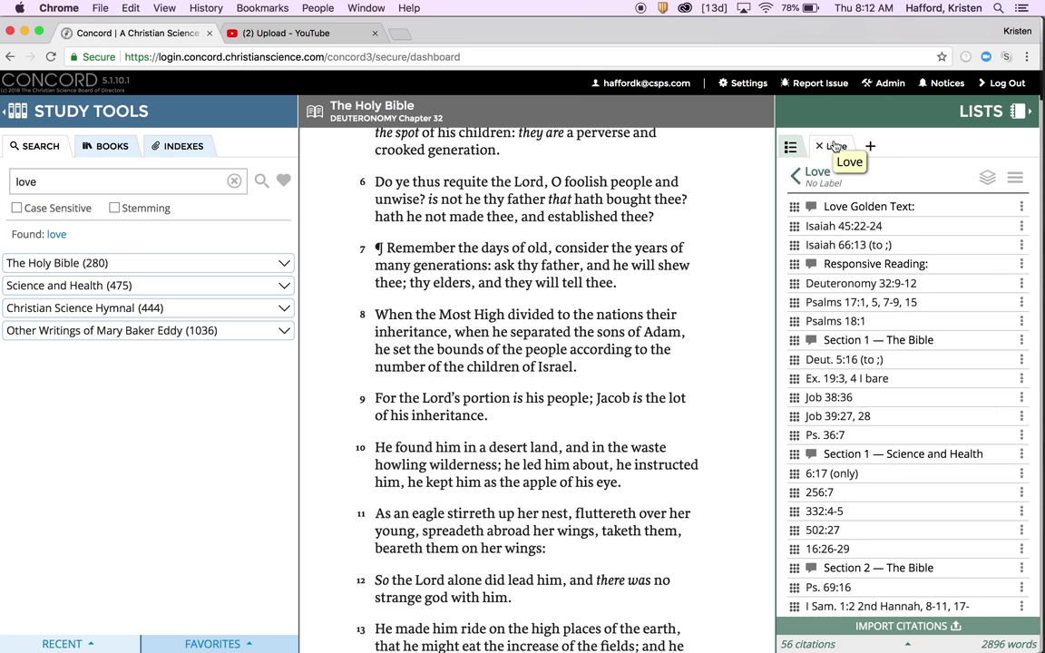